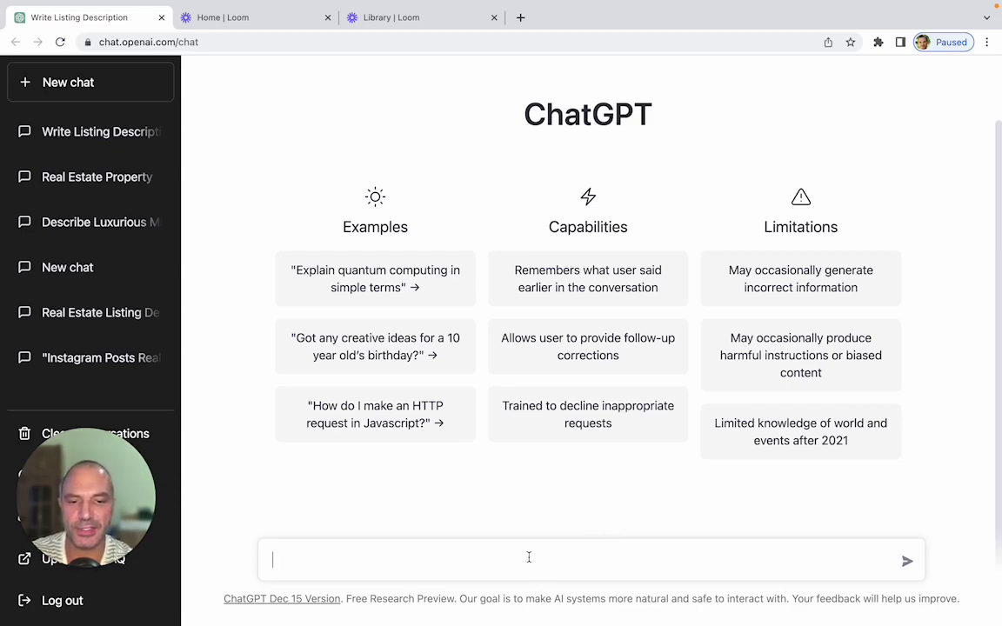
Type a request for a property listing description of a 3-bedroom home for sale in Mimico.
text(write a pro)
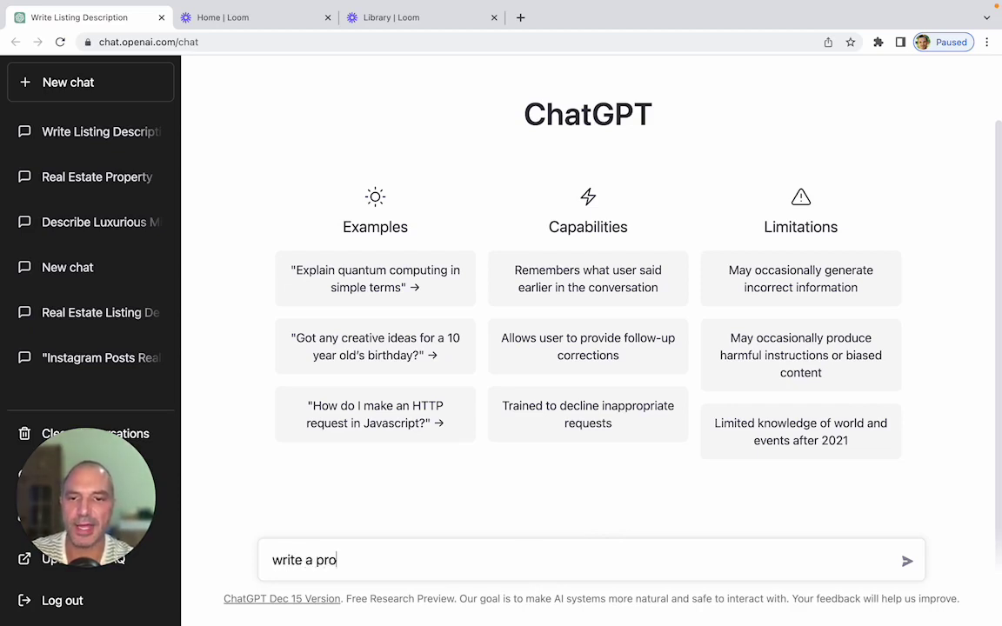
text(perty )
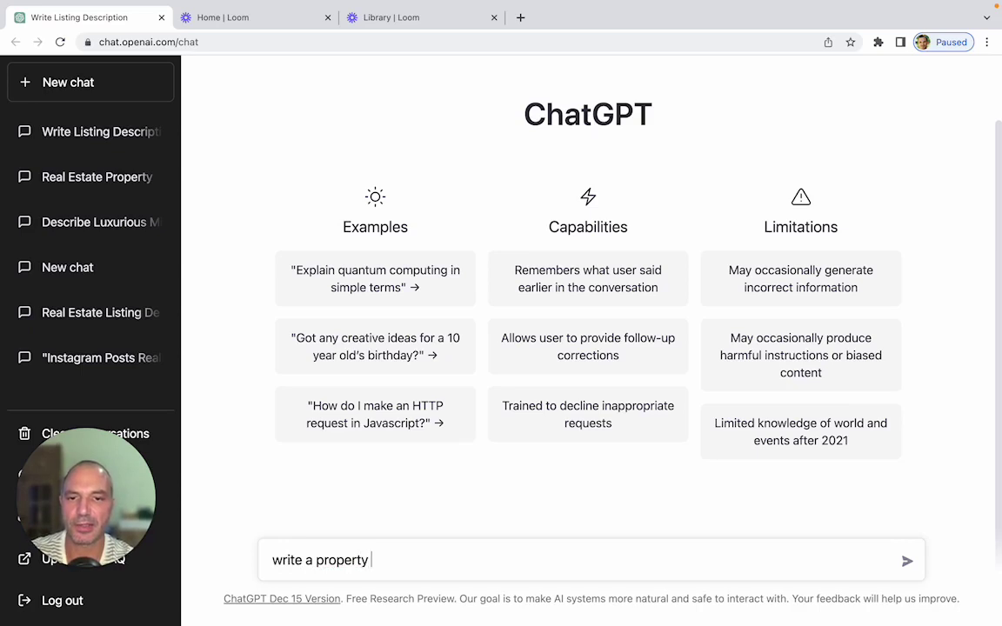
text(listing descript)
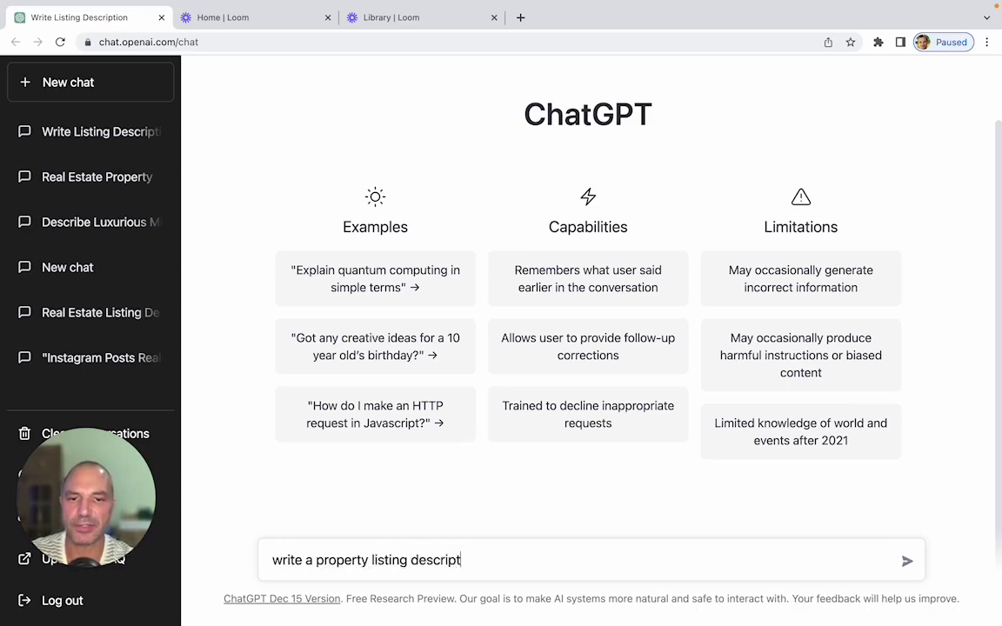
text(ion)
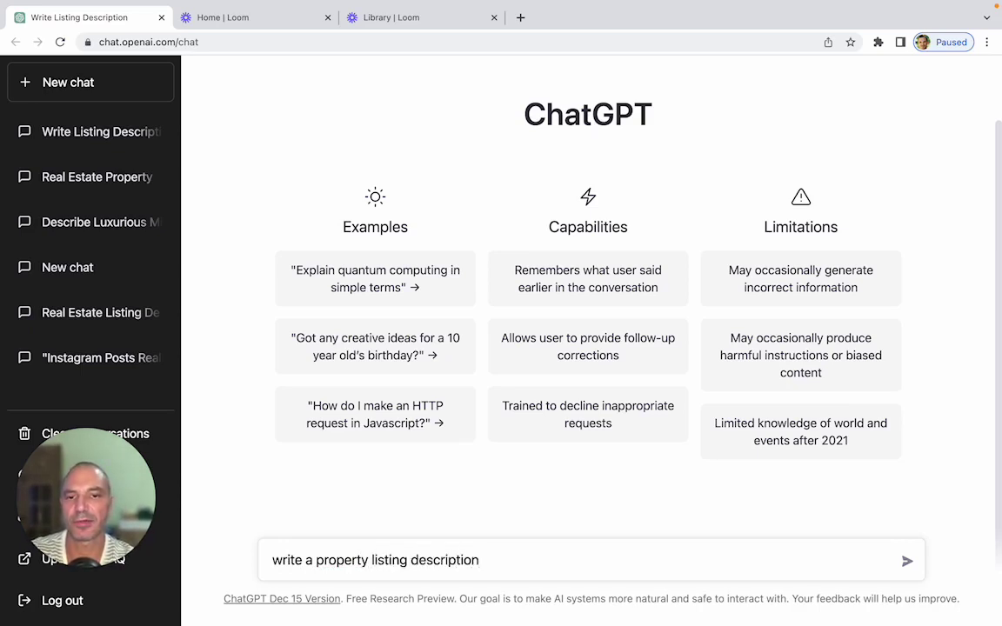
text( of a home for sale )
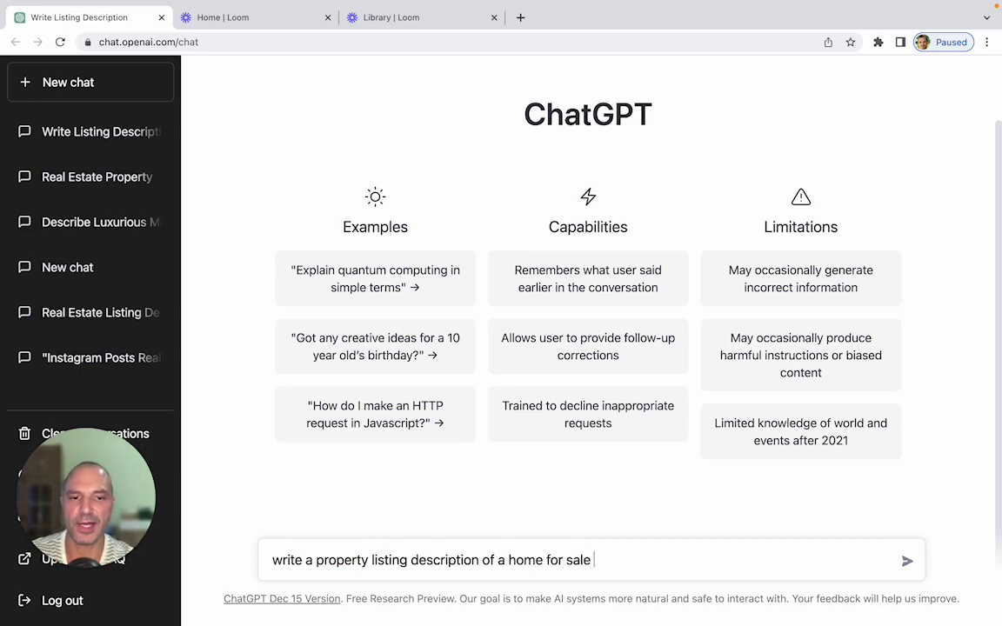
text(in mimico.)
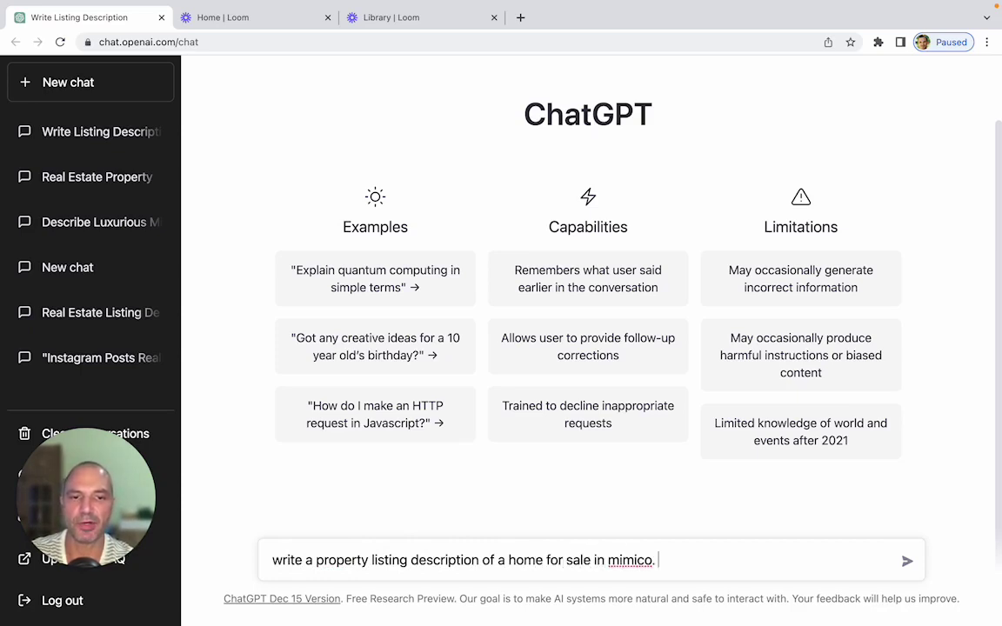
text( It has 3)
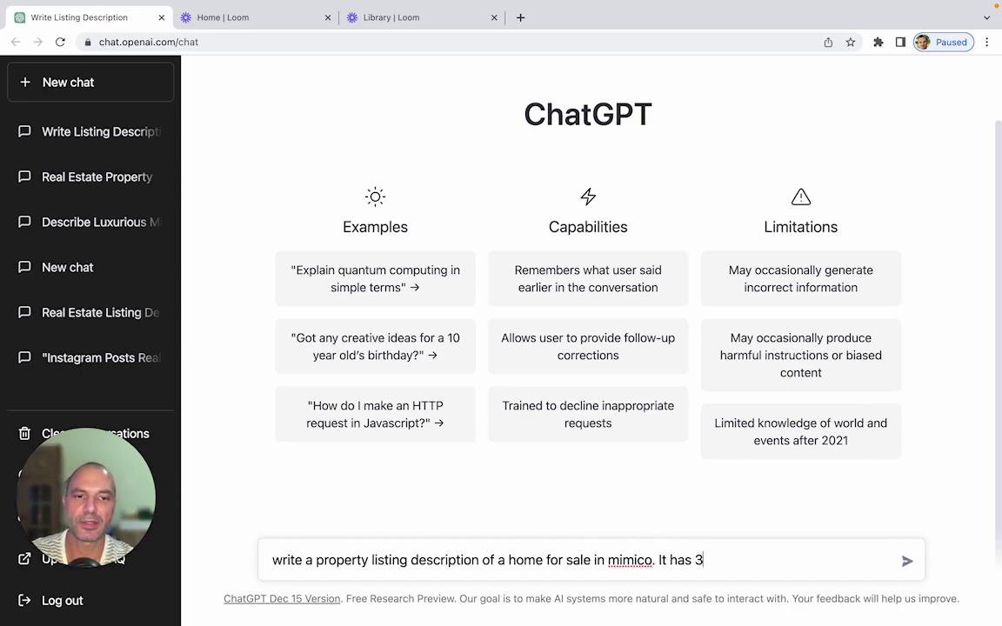
text( bedrooms, 2 )
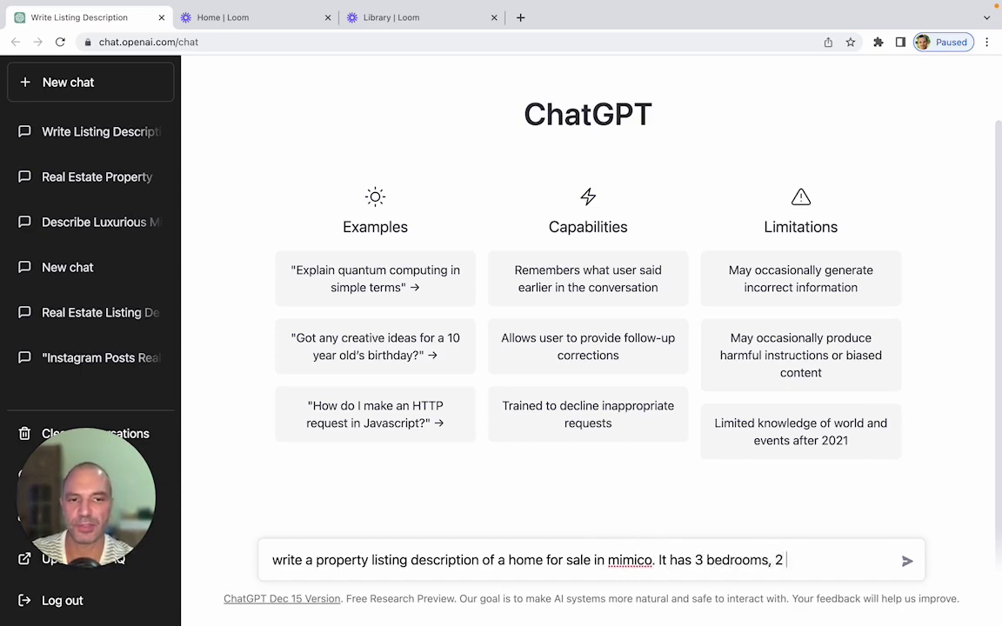
text(washrooms, )
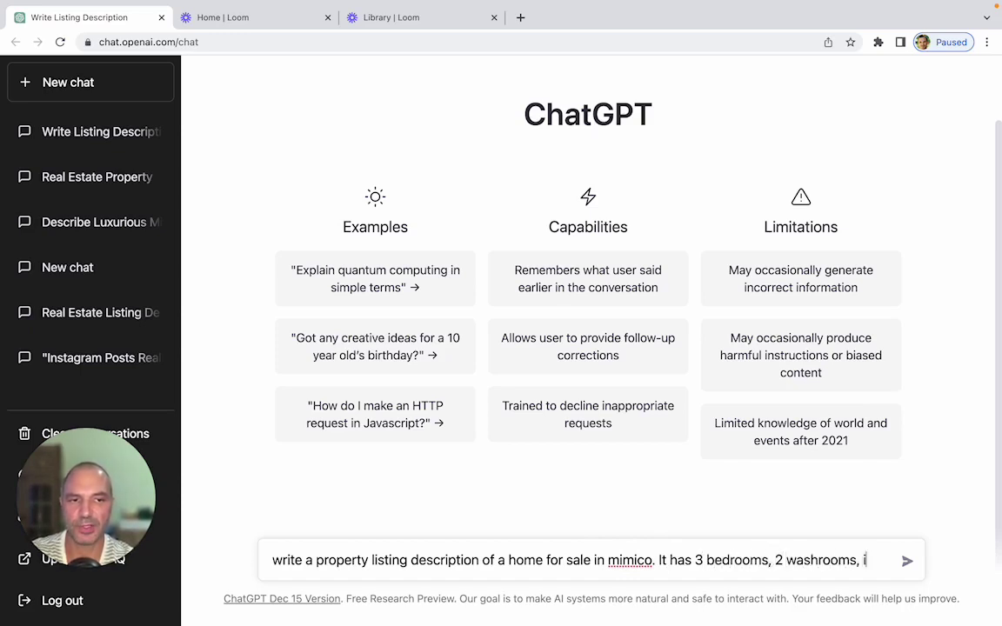
text(it's a 2 s)
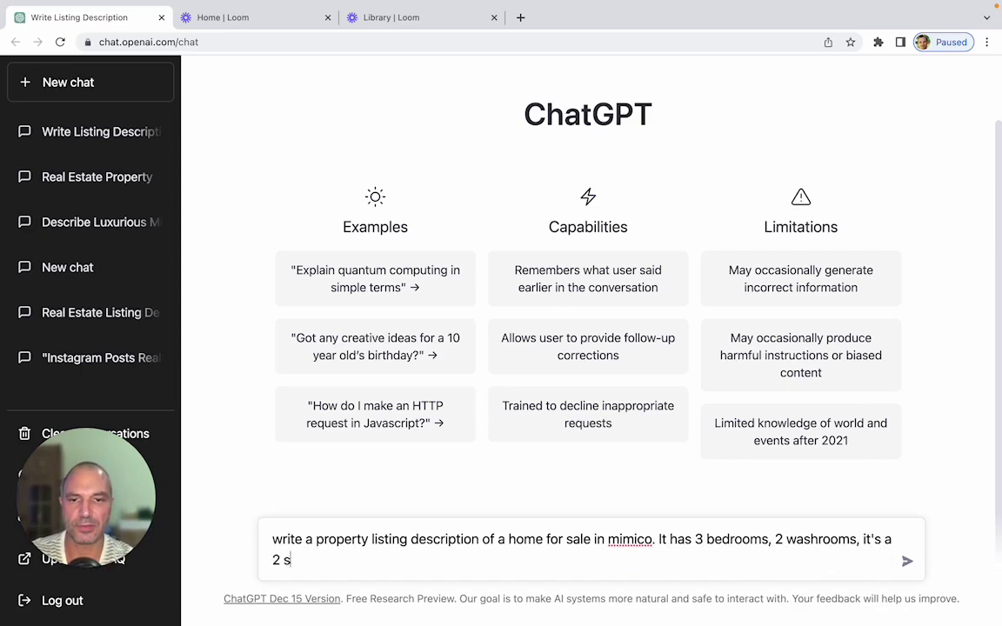
text(torey home o)
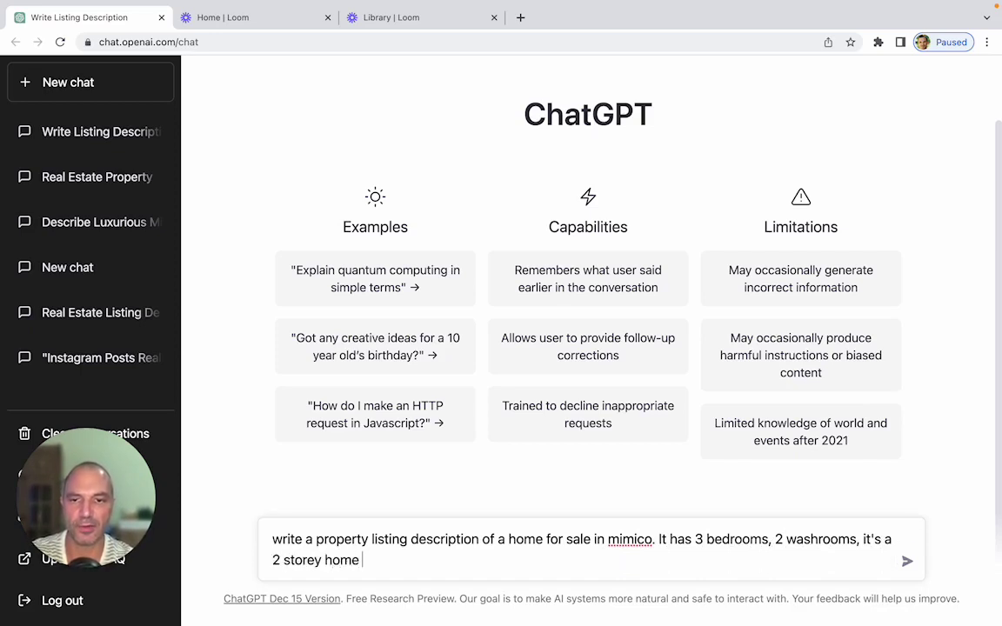
text(n a corn)
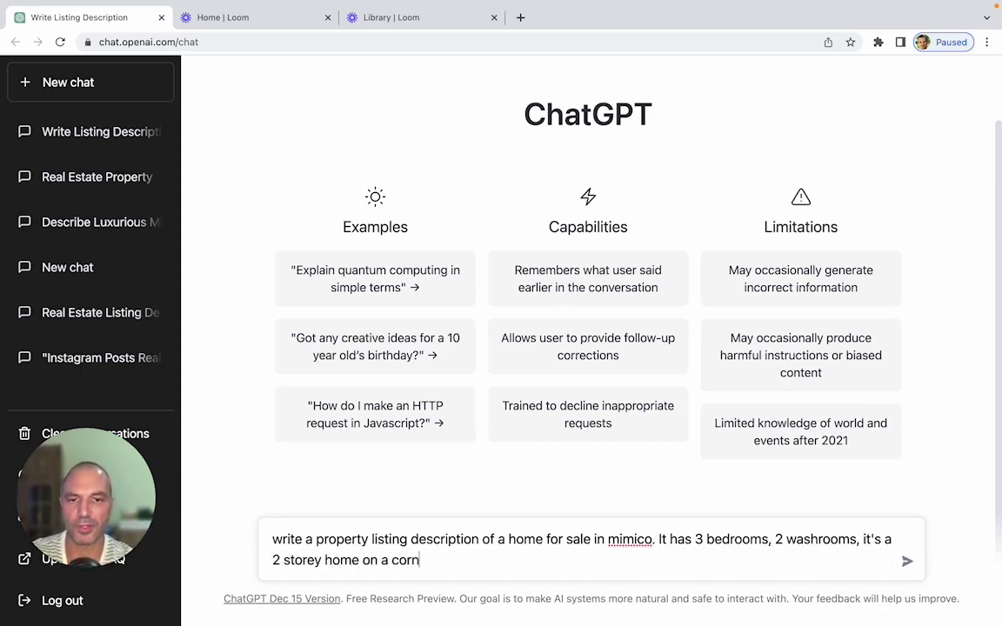
text(er lot with a dou)
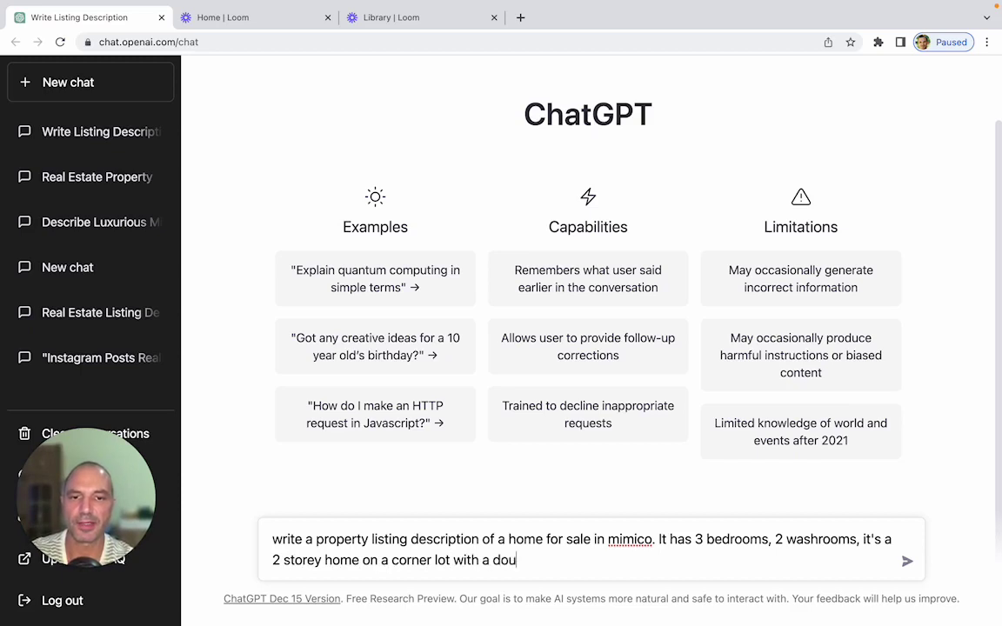
text(ble car garage. Reno)
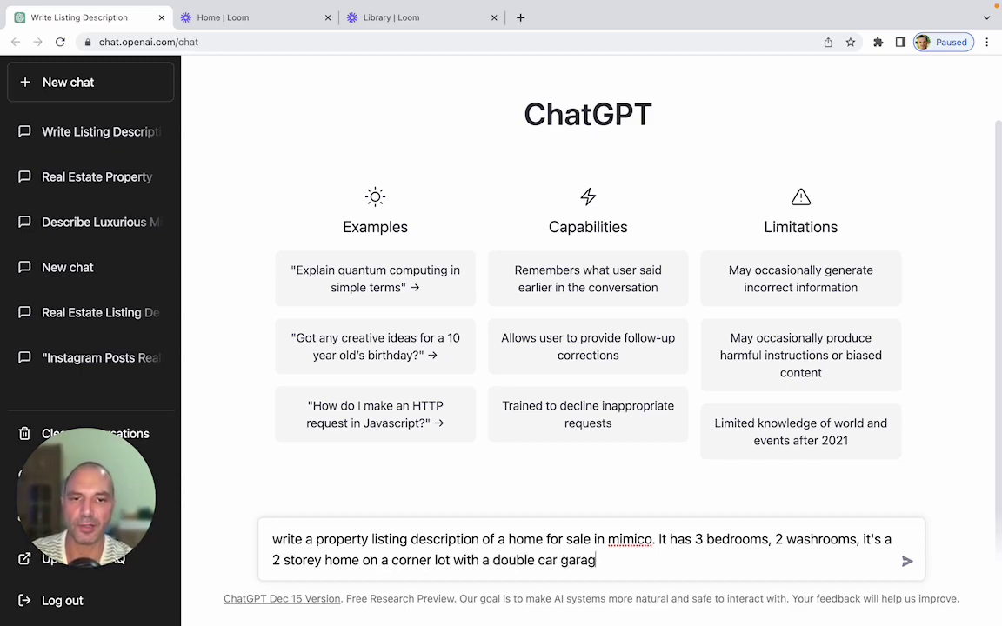
text(vated )
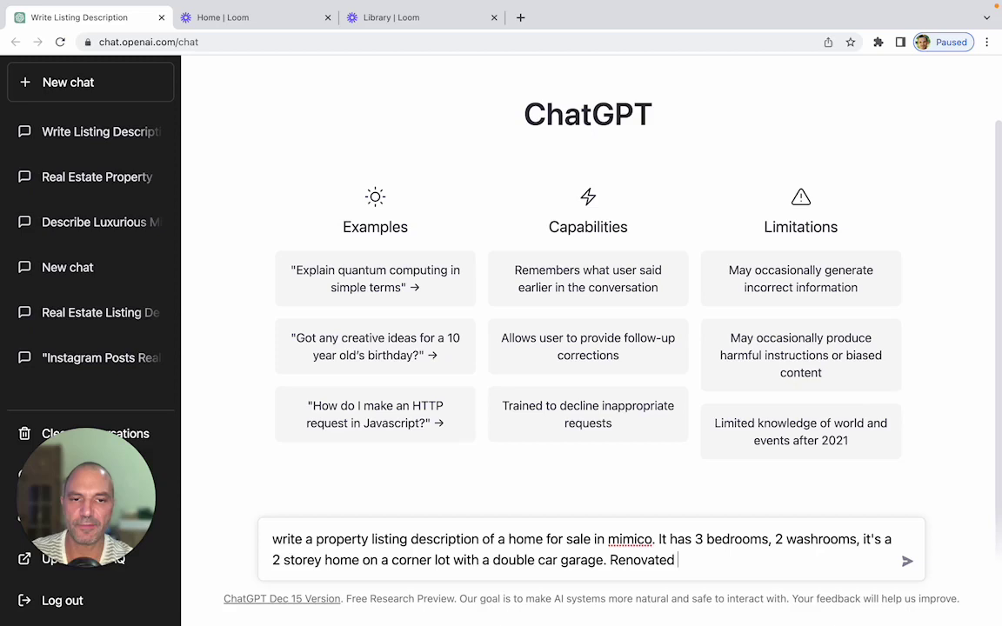
text(kitchen. Liste)
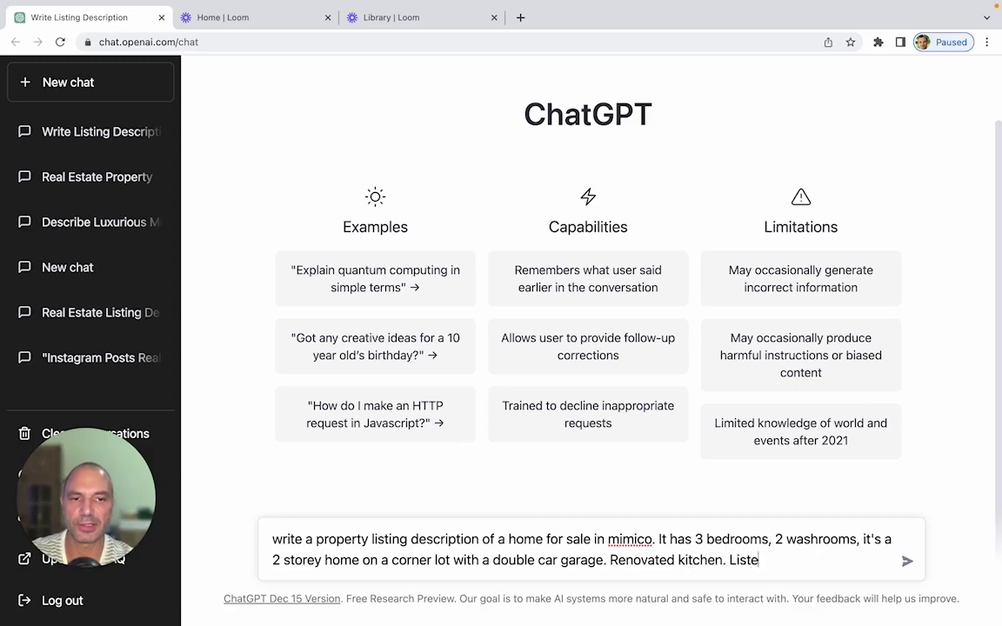
text(d for $1,500)
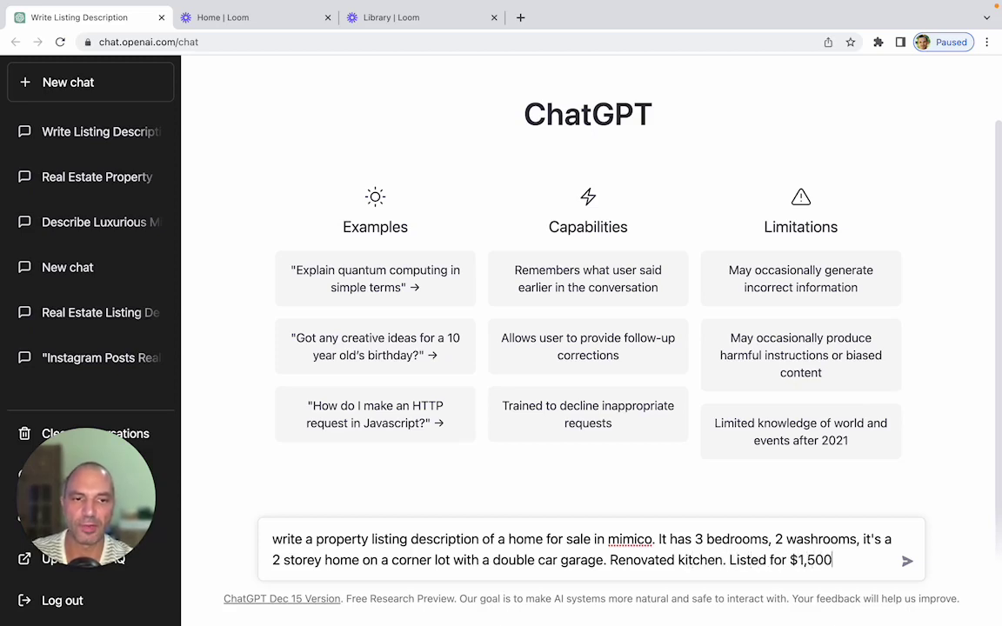
text(,000)
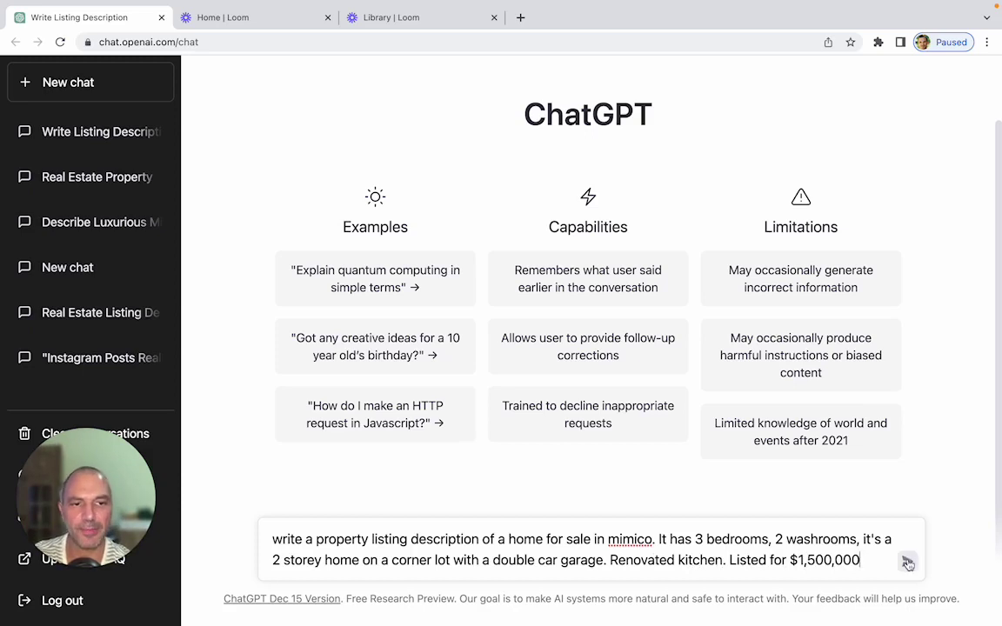
Send the Mimico listing prompt and get a five-paragraph description ending with a viewing invitation.
click(907, 561)
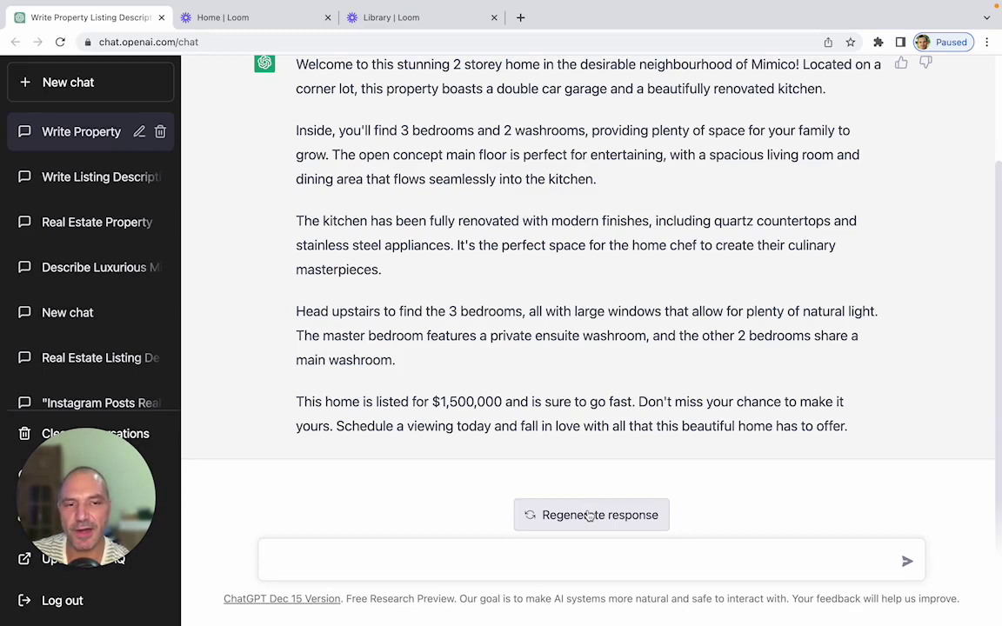
Regenerate the response for a new four-paragraph Mimico listing closing with the $1,500,000 price.
click(589, 516)
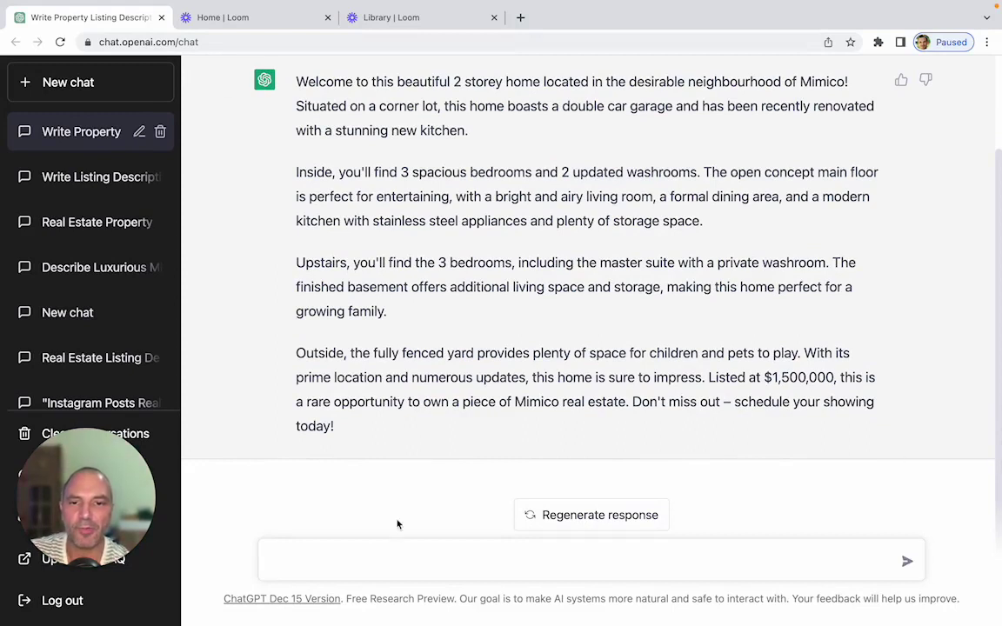
Ask ChatGPT to make the listing more storytelling, with urgency to book a showing at the end.
click(347, 556)
text(make it)
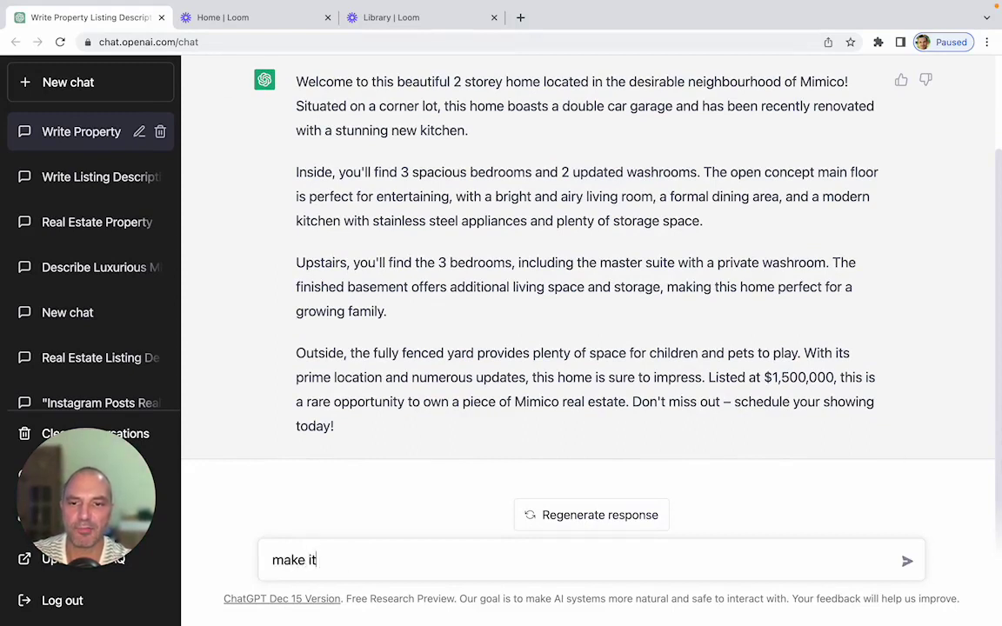
text( more st)
text(orey)
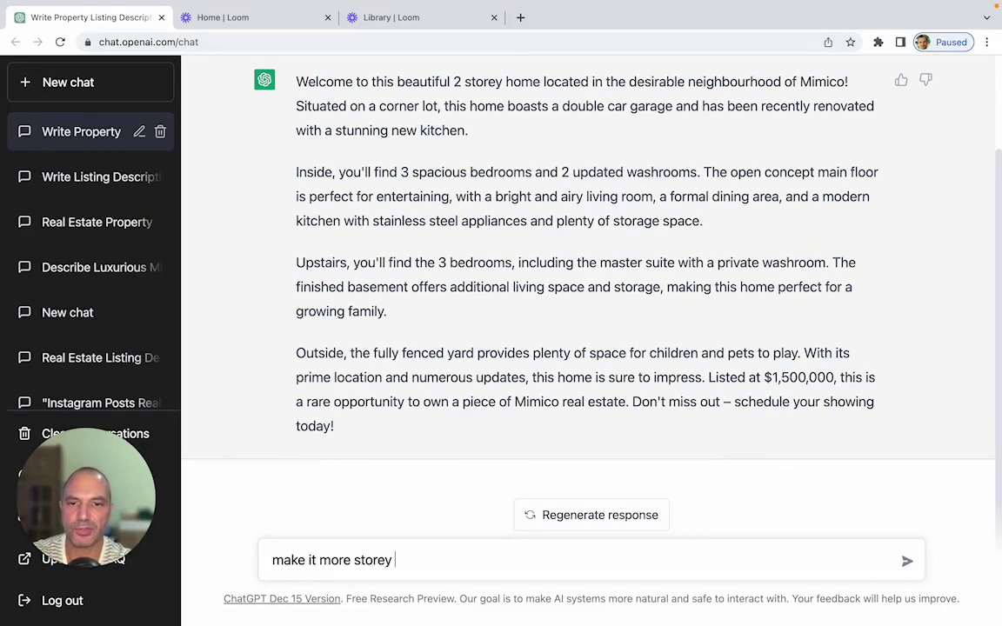
text( telling style )
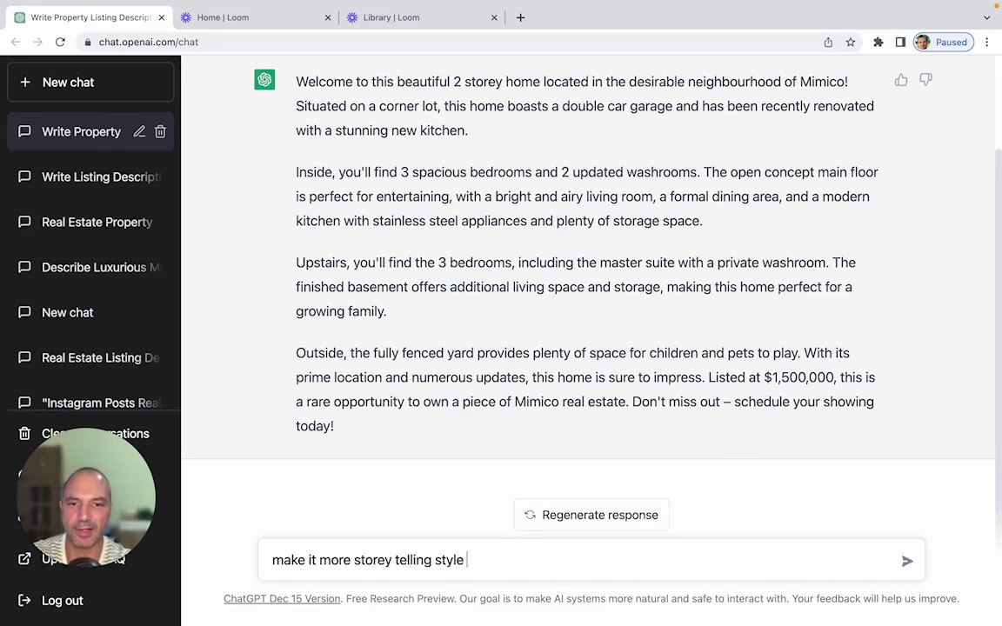
text(and ad urge)
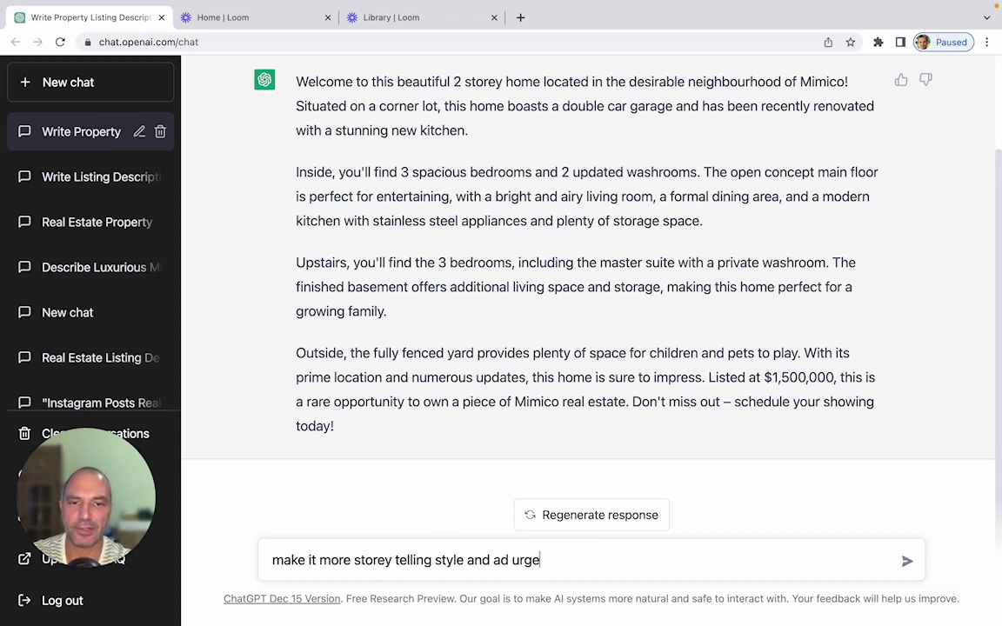
text(ncy to nook)
key(BackSpace)
key(BackSpace)
key(BackSpace)
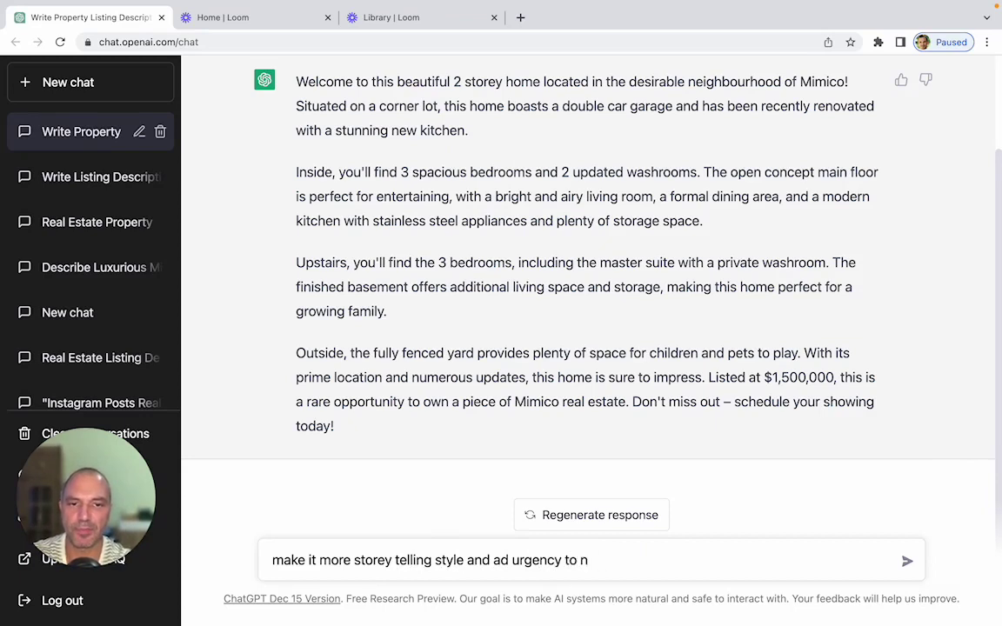
text(oobook)
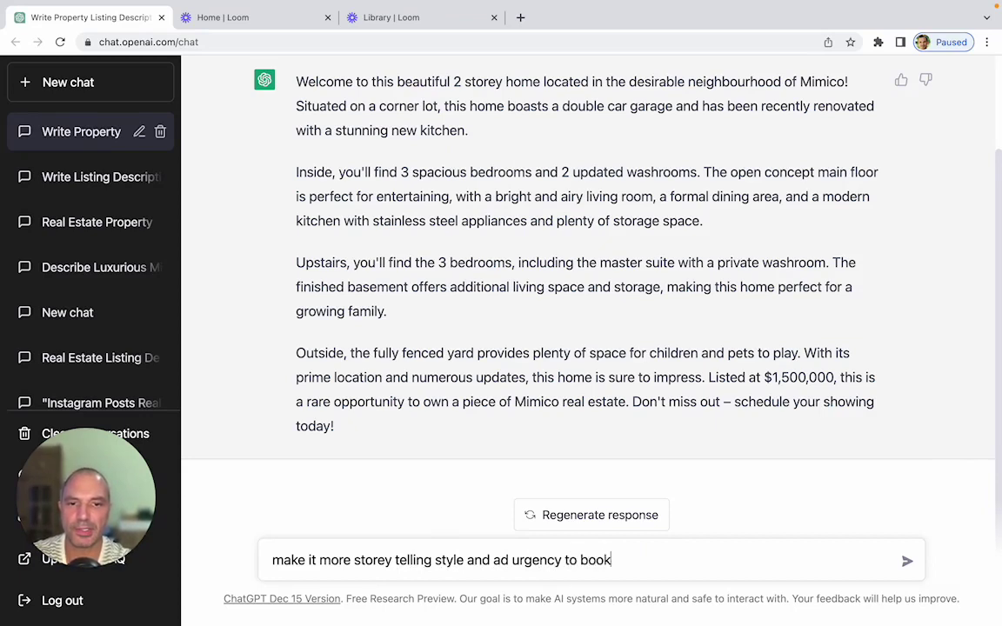
text( a showing at the end)
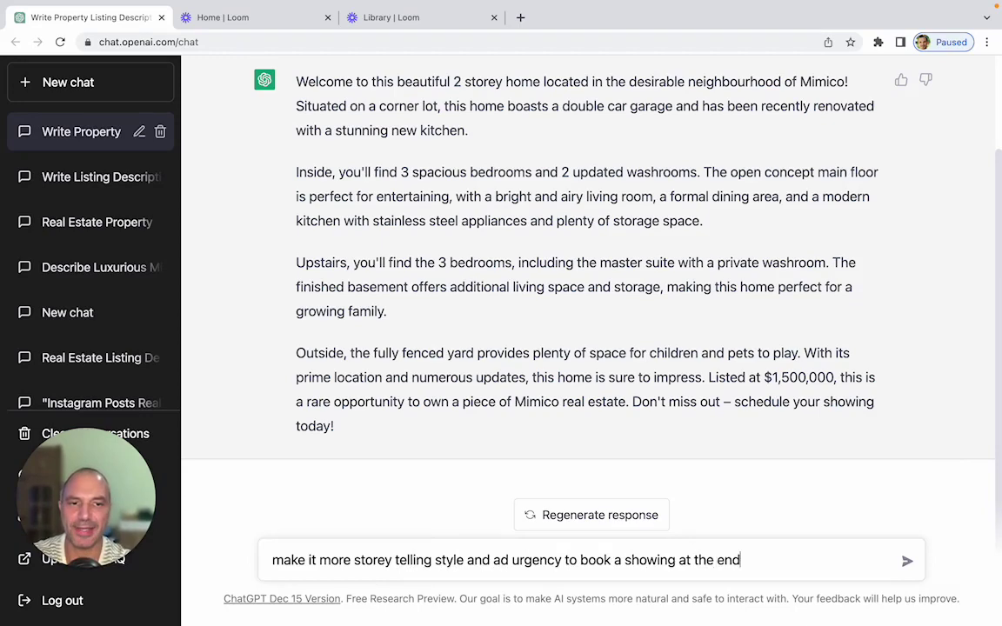
click(907, 561)
text(con)
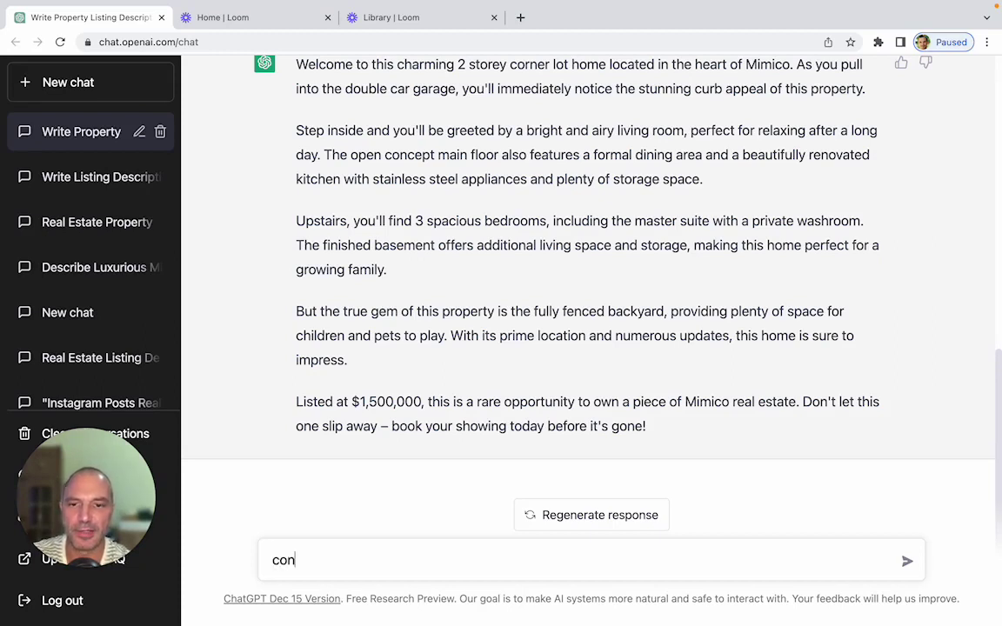
Request the listing as 5 bullet points, then as 10 bullet points.
text(dense this into )
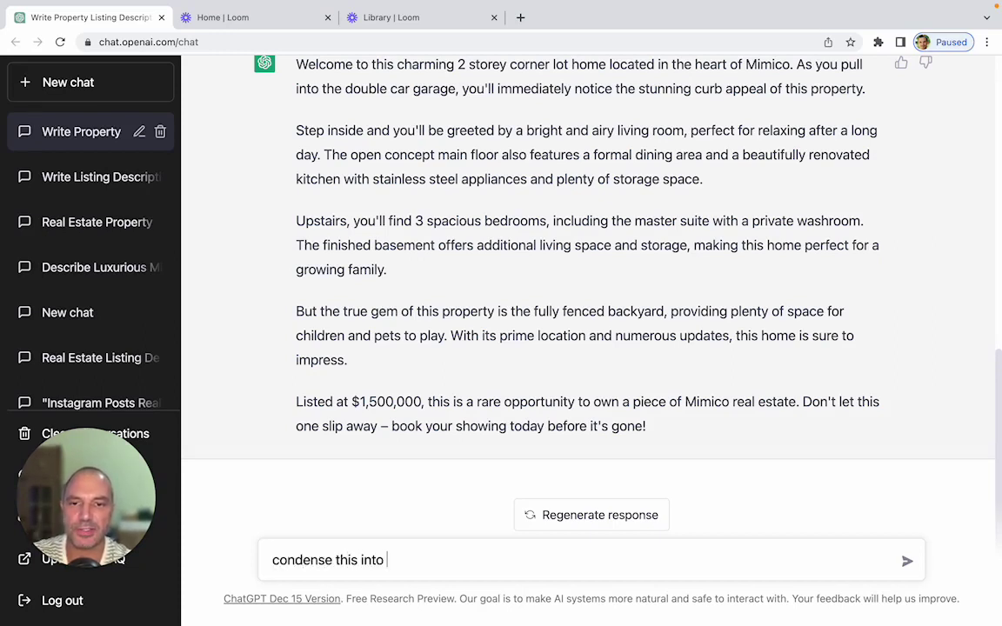
text(5 bullet points)
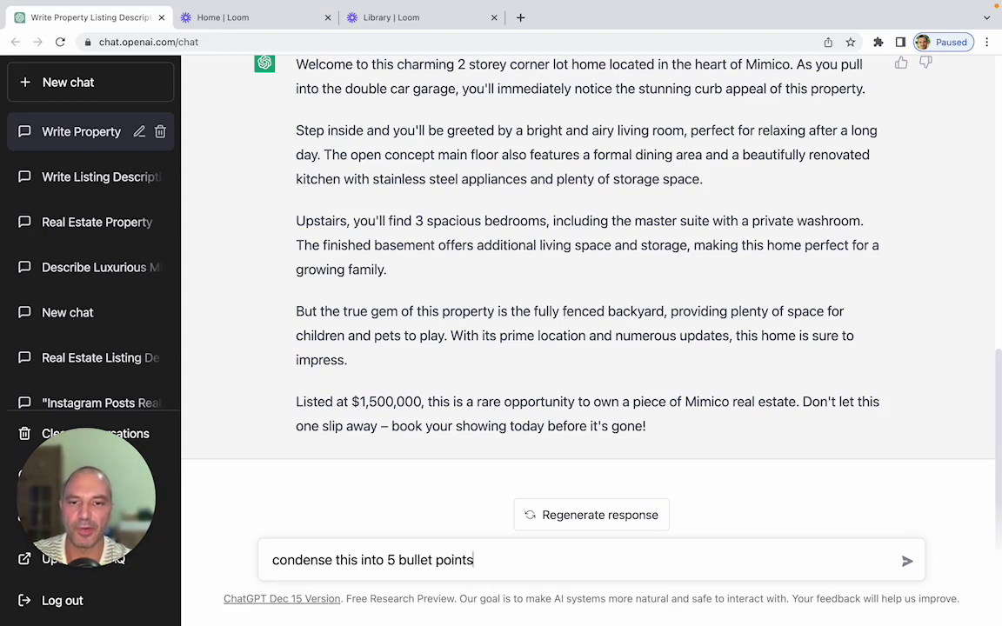
key(Return)
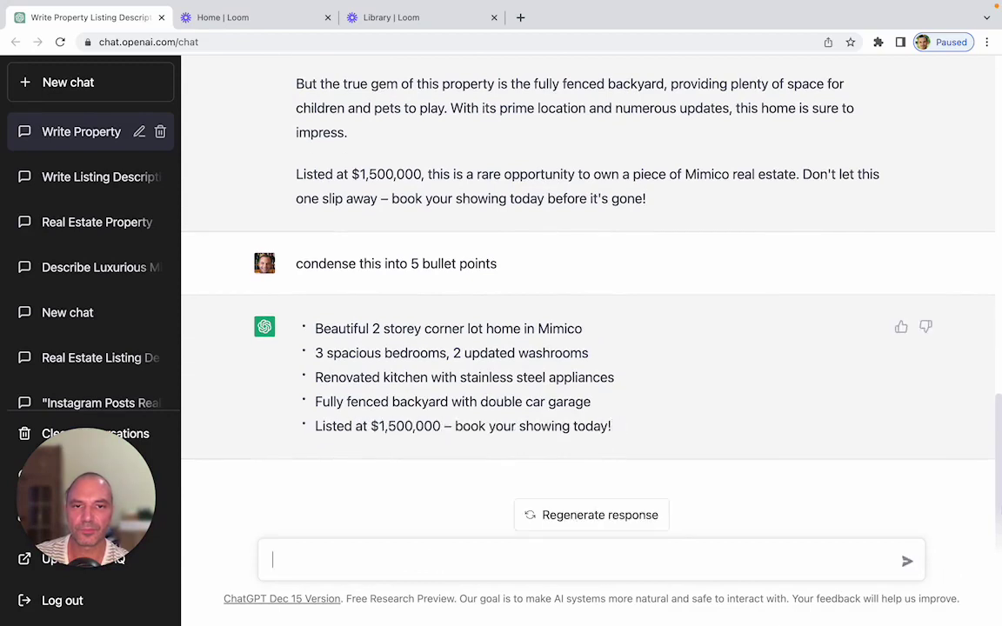
text(make it)
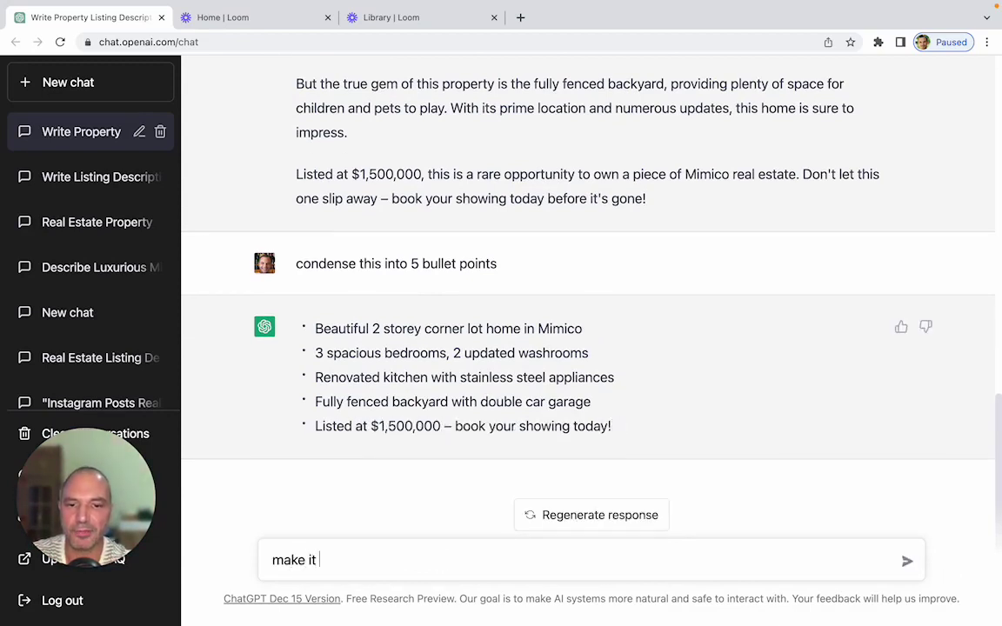
text( 10 bullet point)
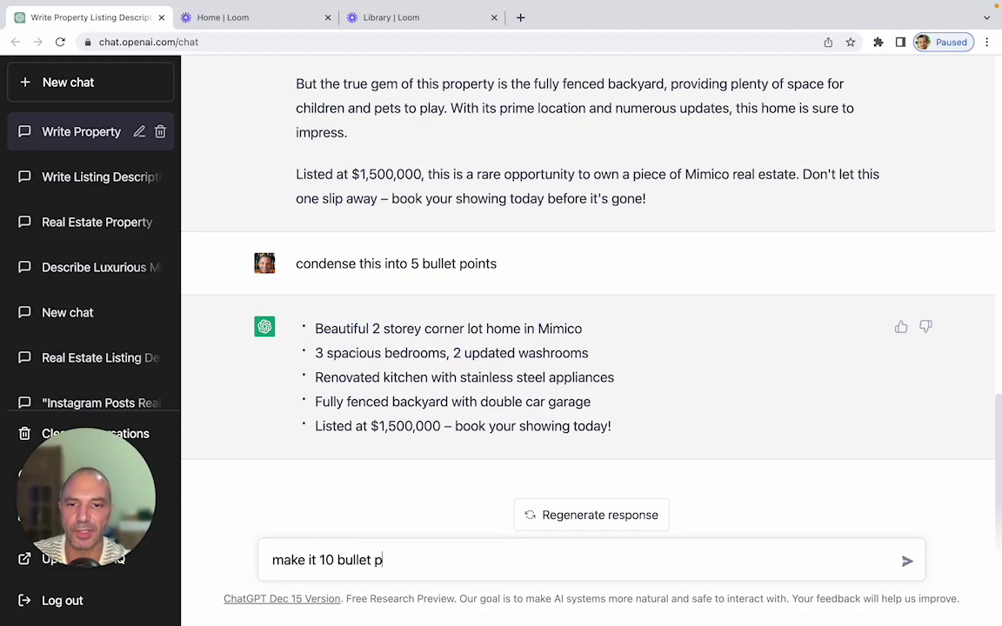
text(s)
key(Return)
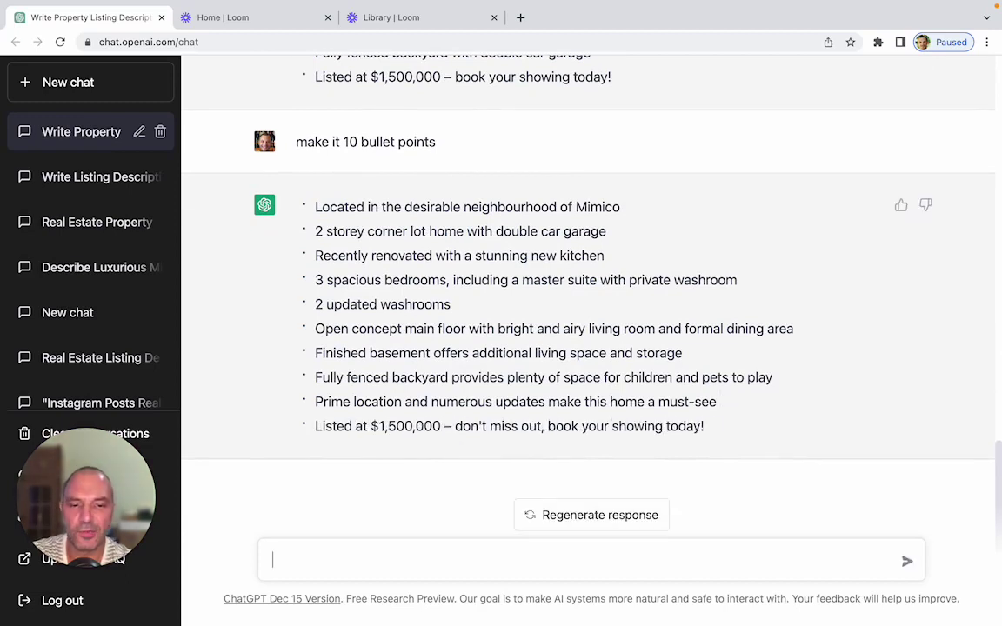
Ask ChatGPT to make the Mimico listing an Instagram post.
text(make it an )
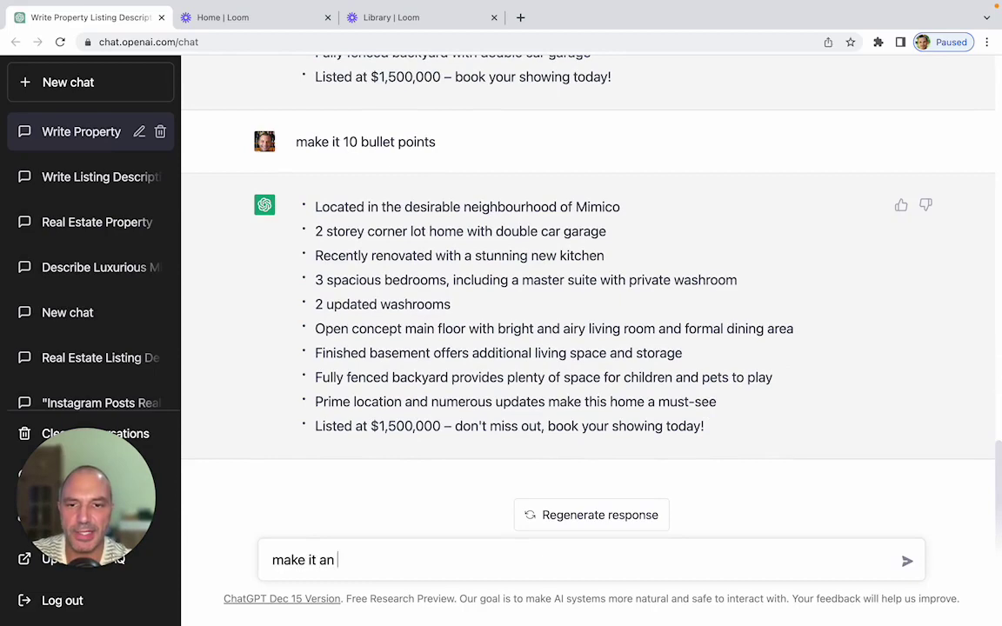
text(instagram post)
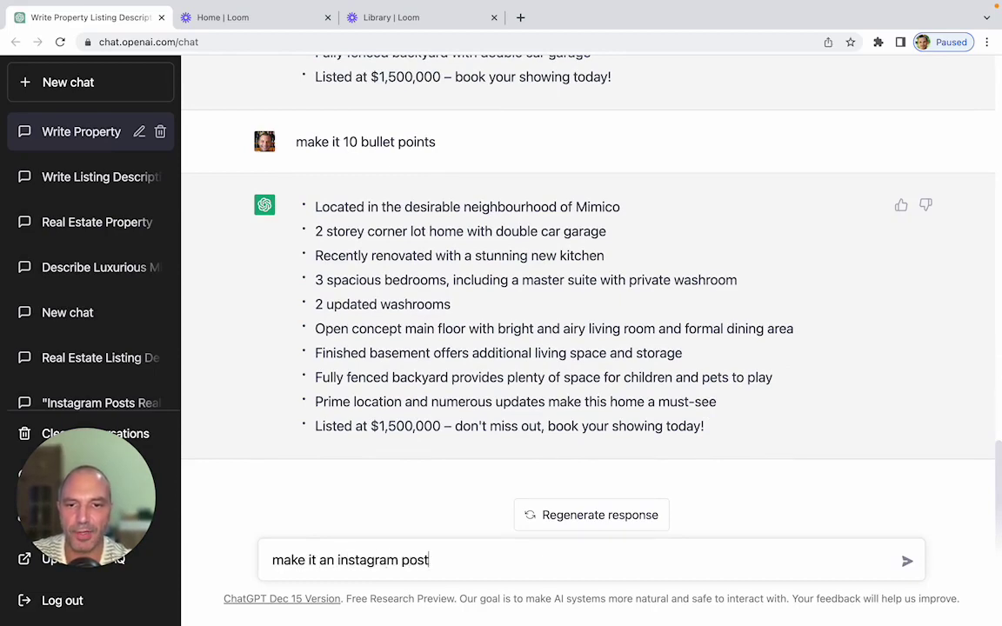
key(Return)
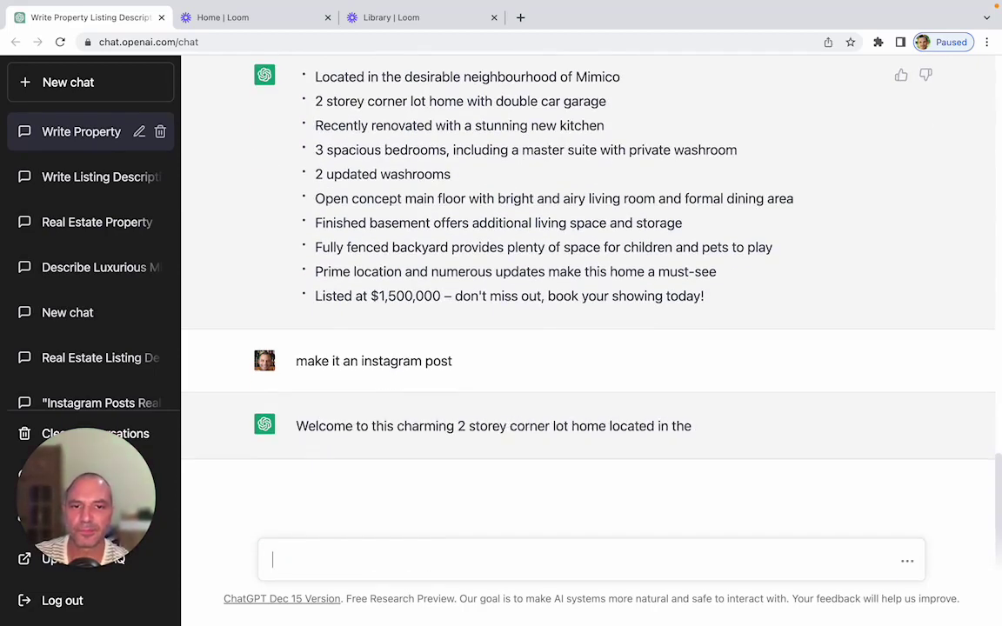